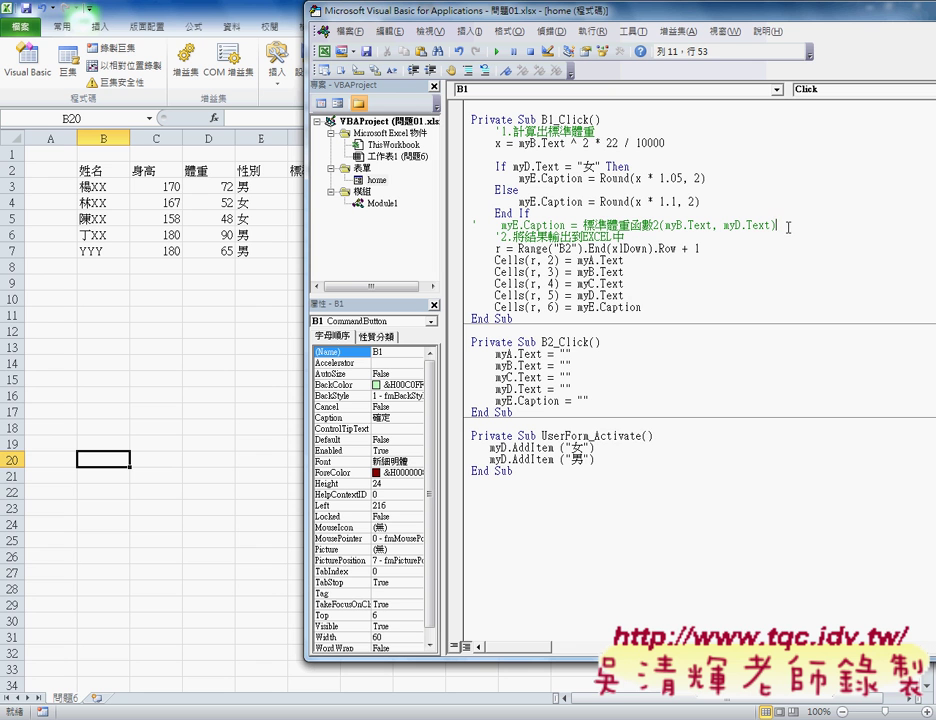
Step: Add a blank line after the commented 標準體重函數2 call and select the weight calculation lines
key(Return)
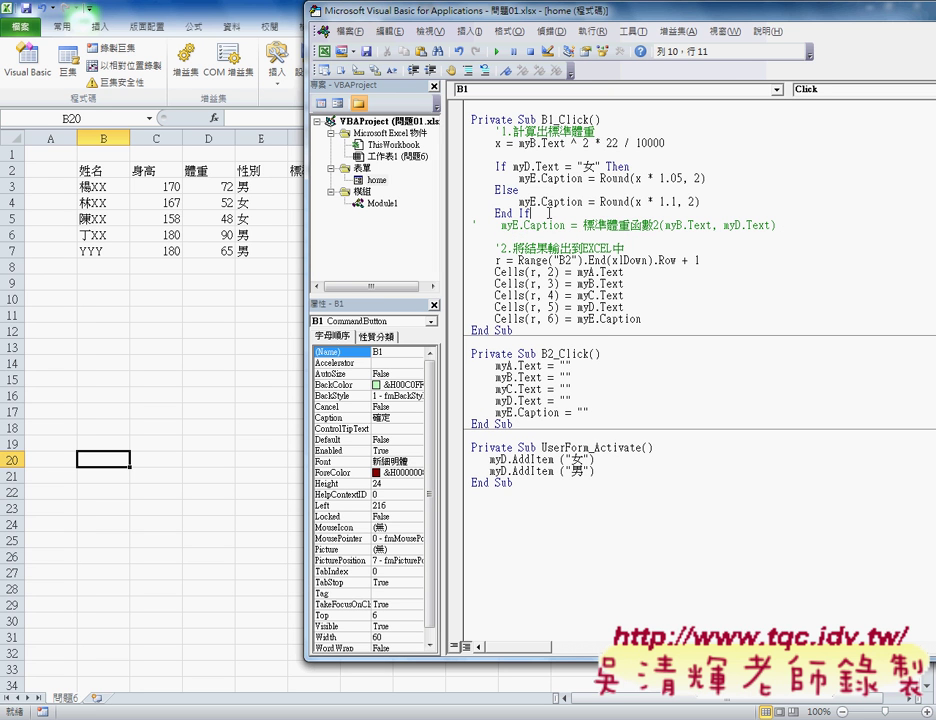
drag(463, 215, 463, 150)
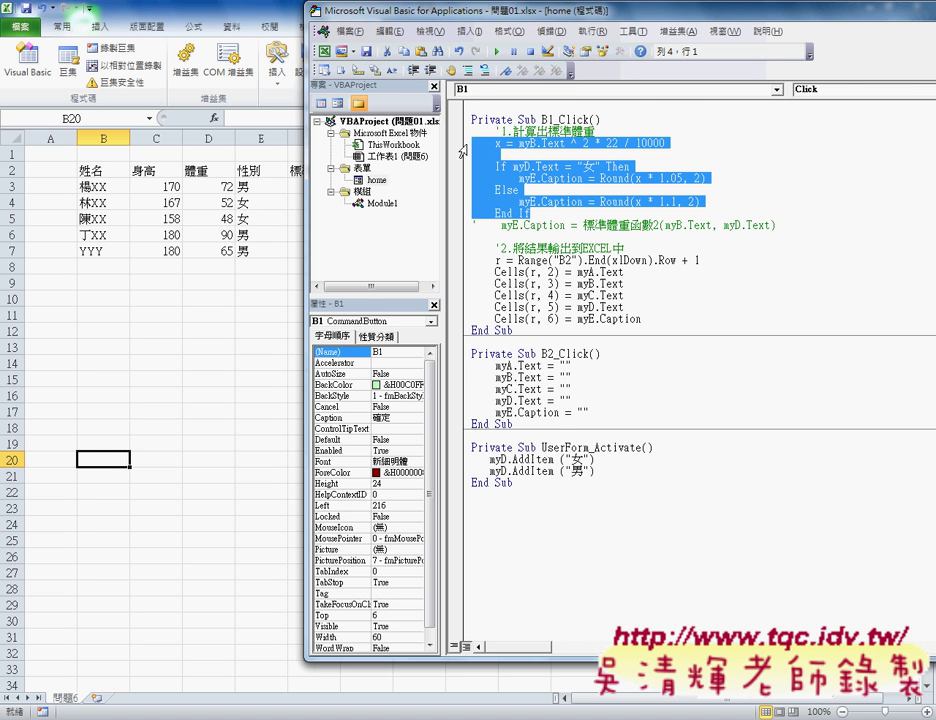
Step: Show Module1's 標準體重函數2 code, then select the comment mark on B1_Click's 標準體重函數2 call
double_click(380, 203)
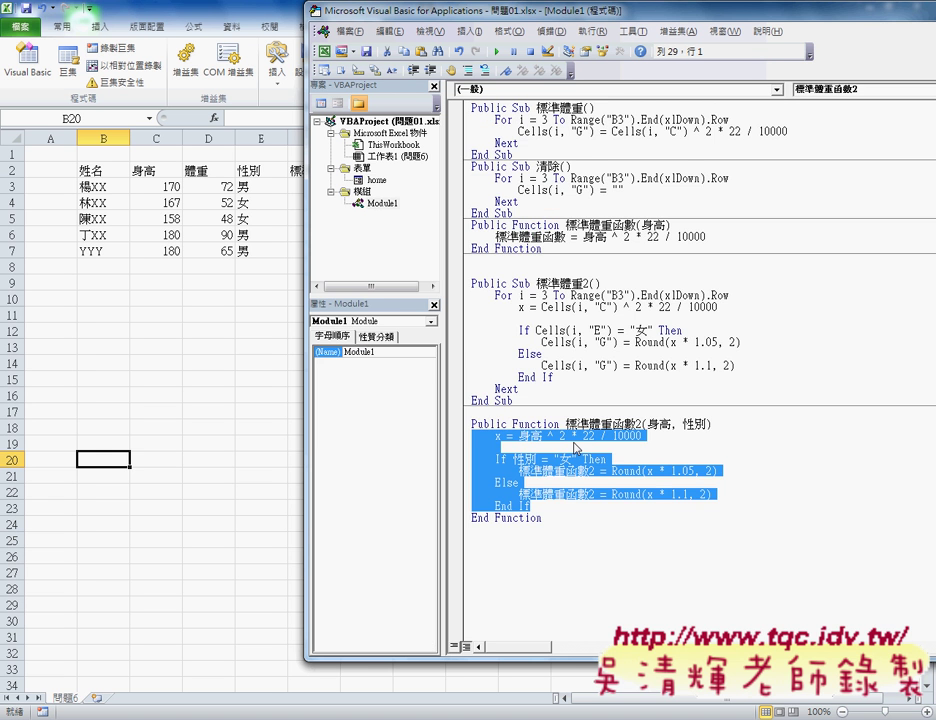
double_click(376, 180)
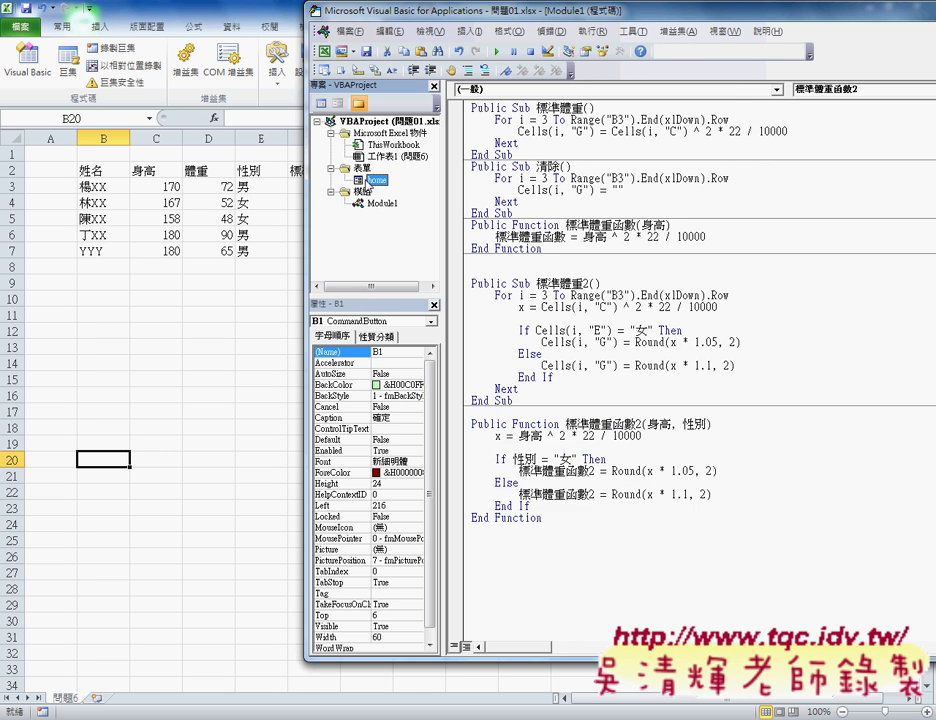
double_click(690, 122)
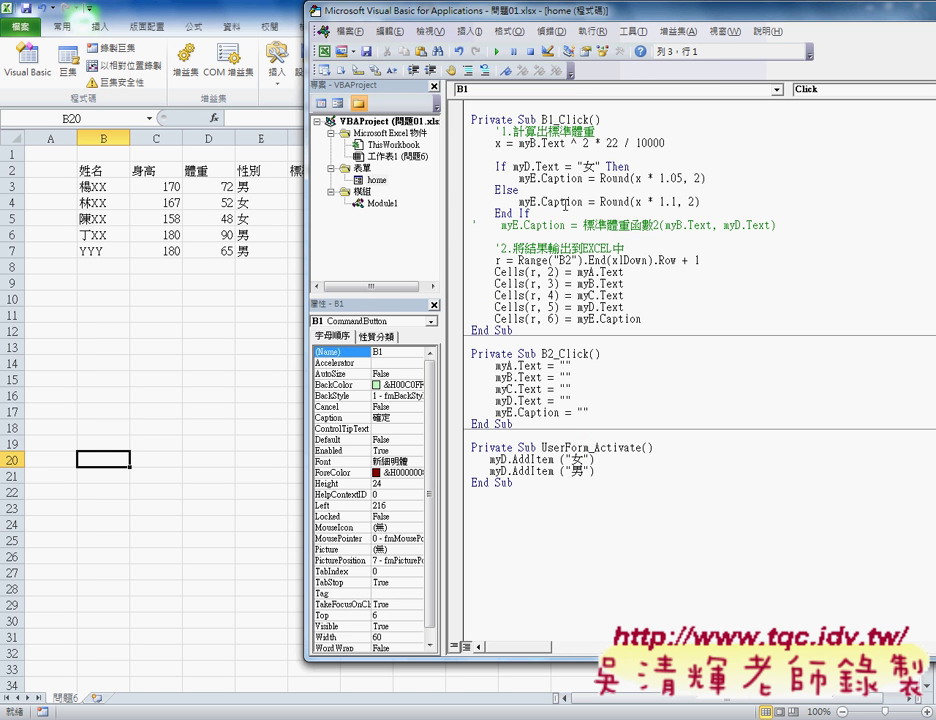
drag(532, 213, 465, 152)
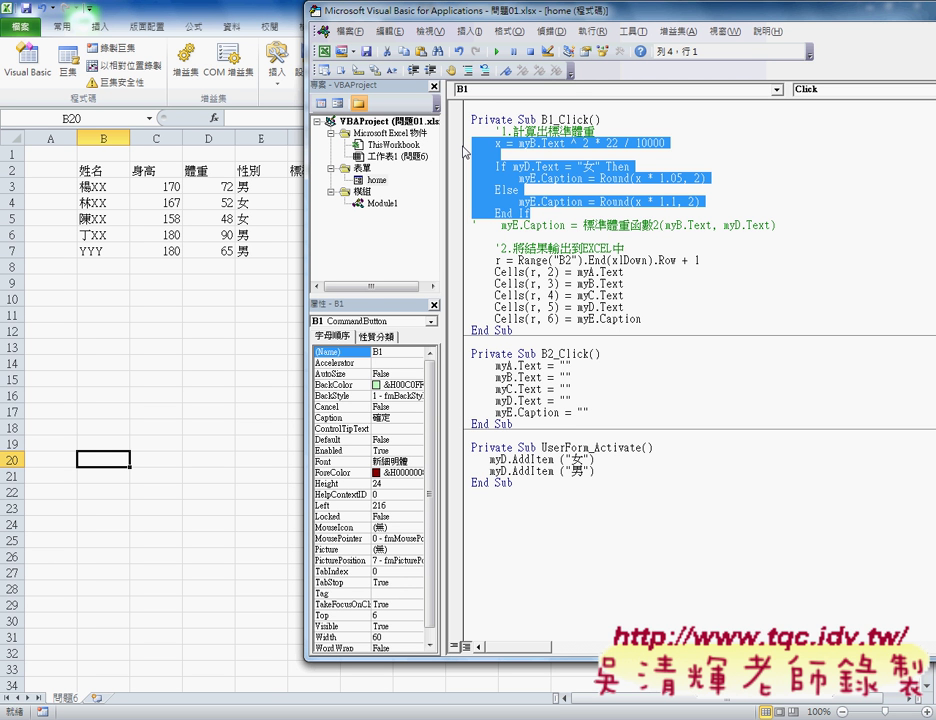
click(622, 246)
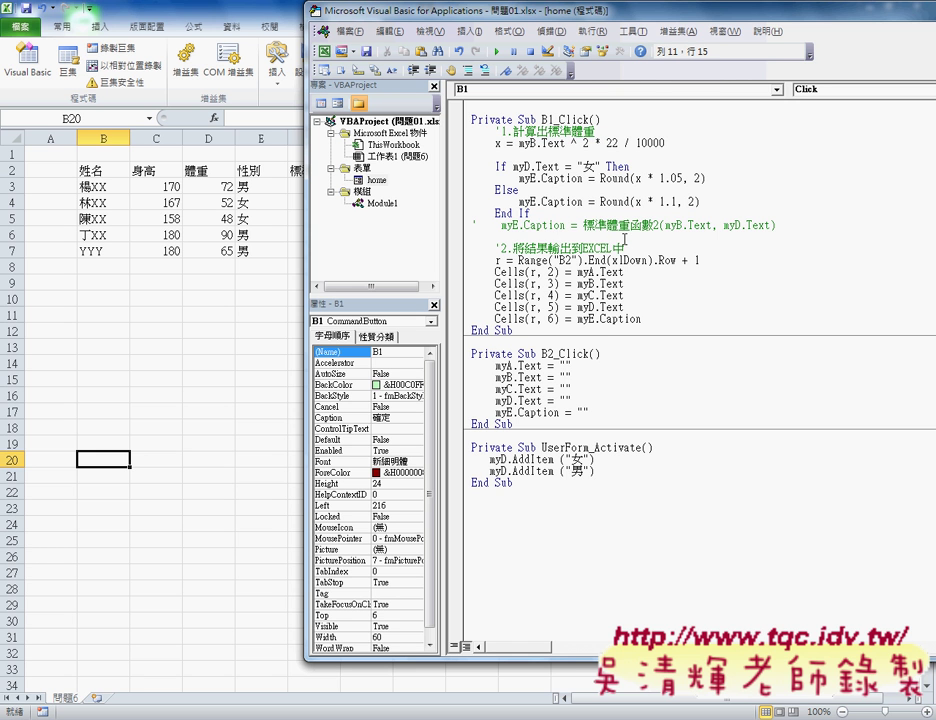
drag(484, 225, 472, 225)
Step: Cut the whole 標準體重函數2 function out of Module1
double_click(381, 203)
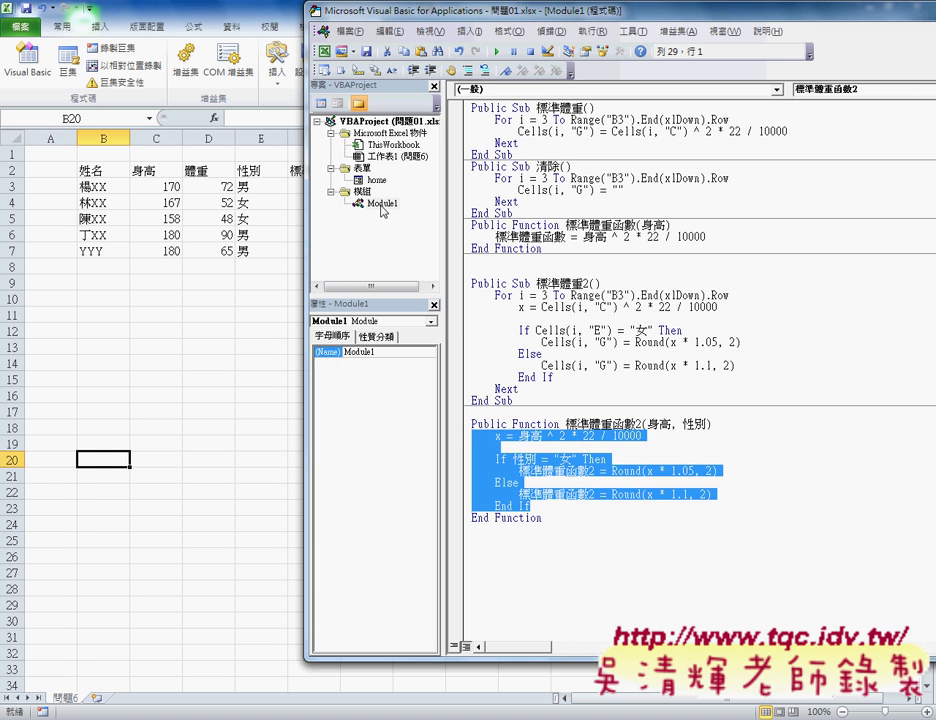
drag(548, 519, 573, 430)
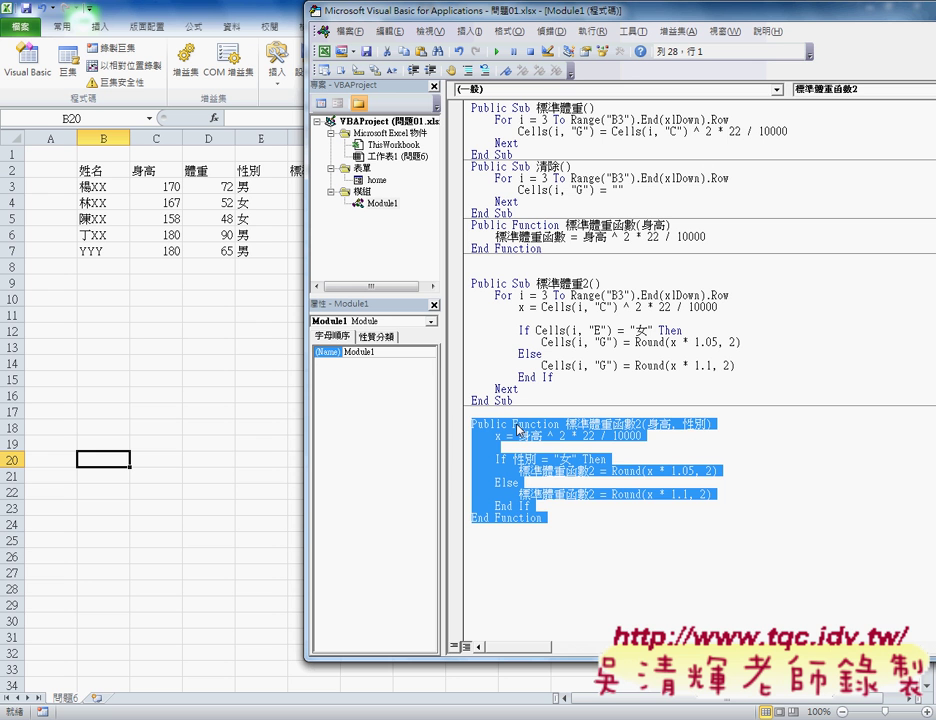
right_click(573, 430)
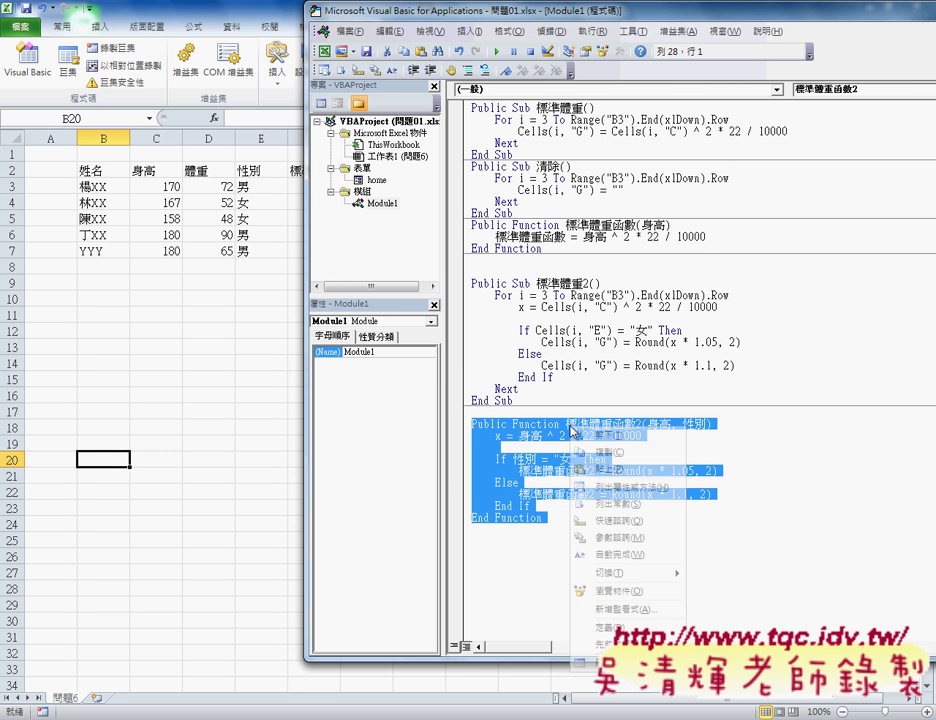
click(604, 436)
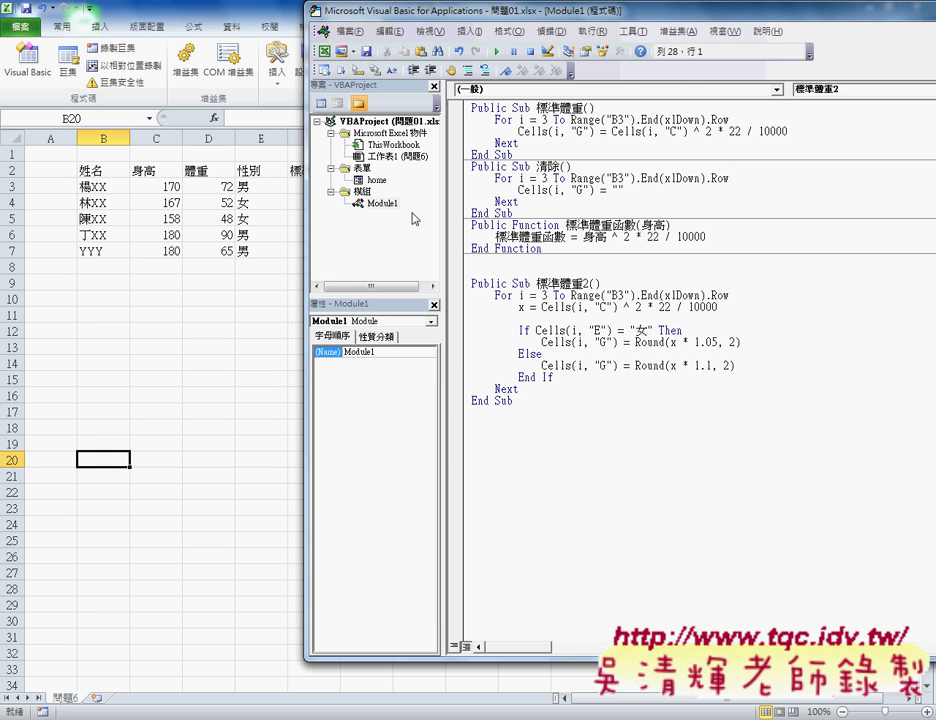
Step: Paste 標準體重函數2 into the home form's code below UserForm_Activate
double_click(377, 180)
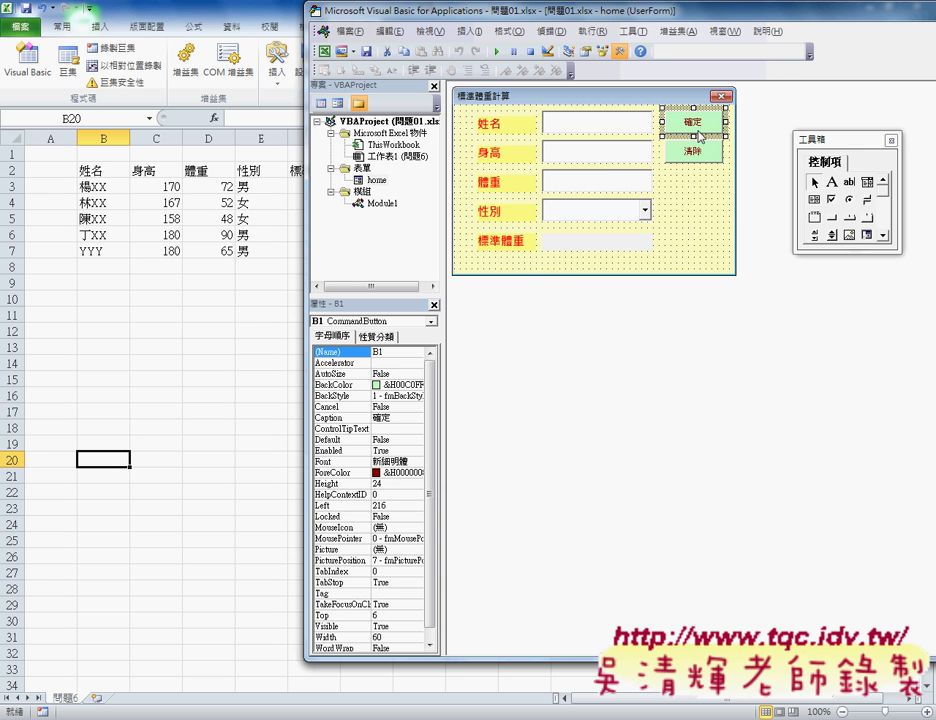
double_click(690, 121)
right_click(541, 500)
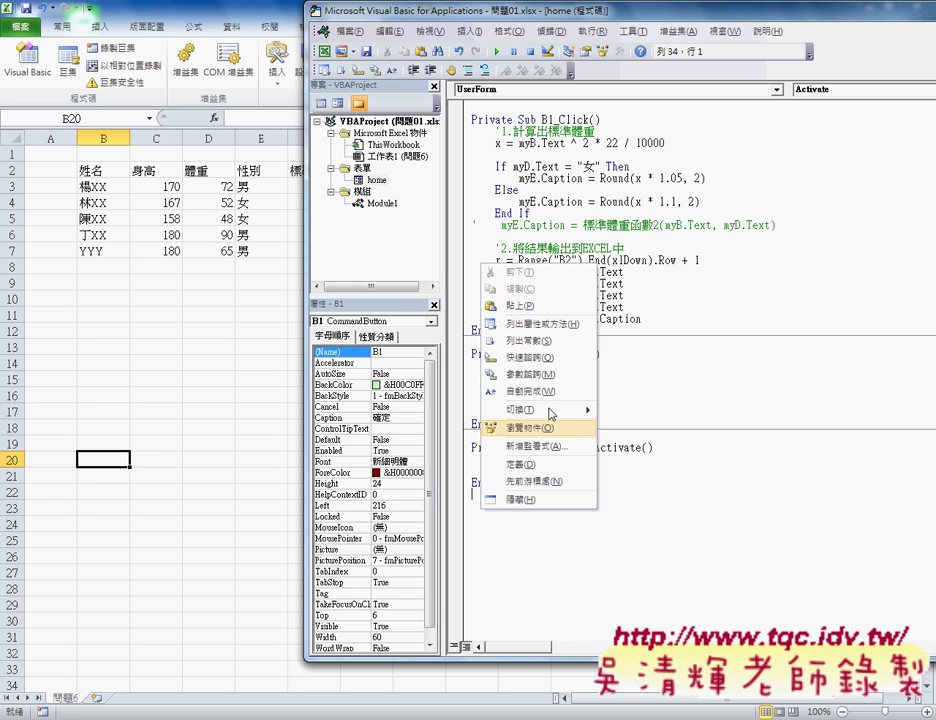
click(566, 248)
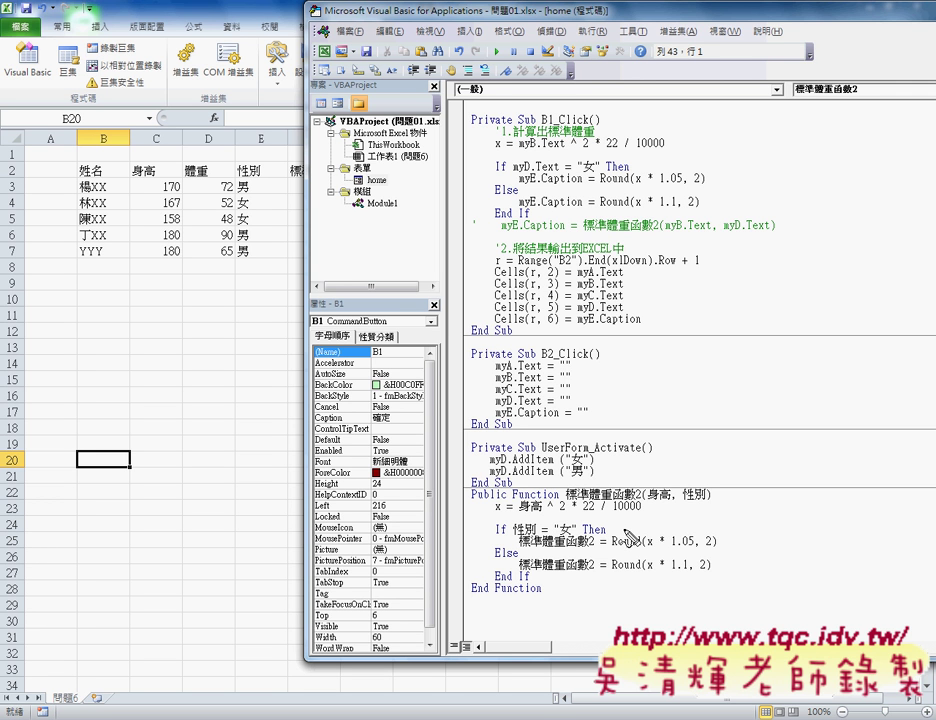
mouse_move(570, 606)
mouse_down()
mouse_move(534, 616)
mouse_move(585, 606)
mouse_up()
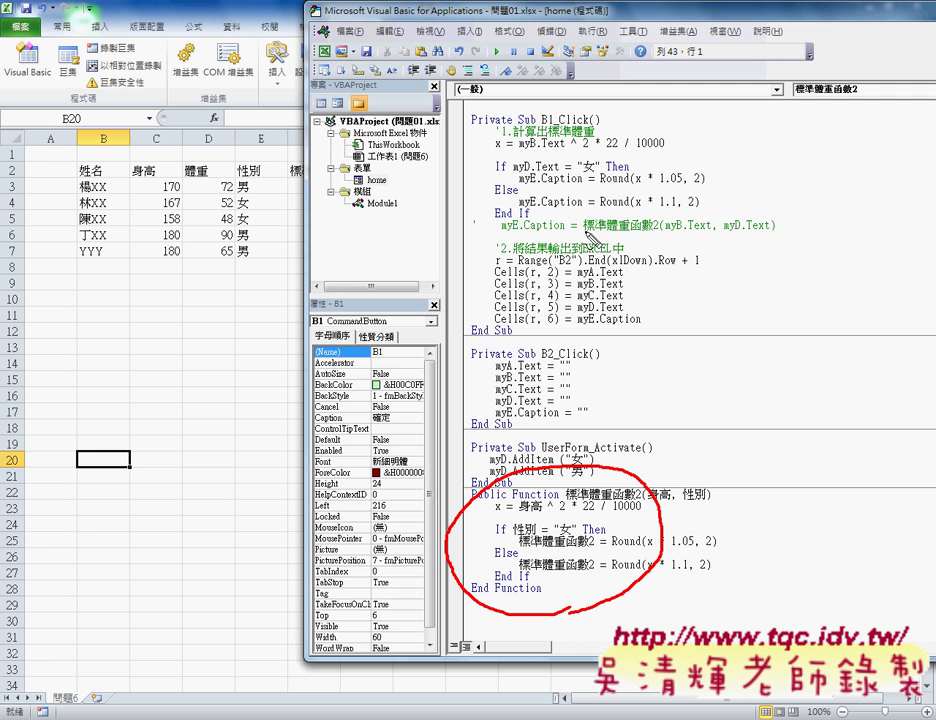
drag(604, 232, 628, 462)
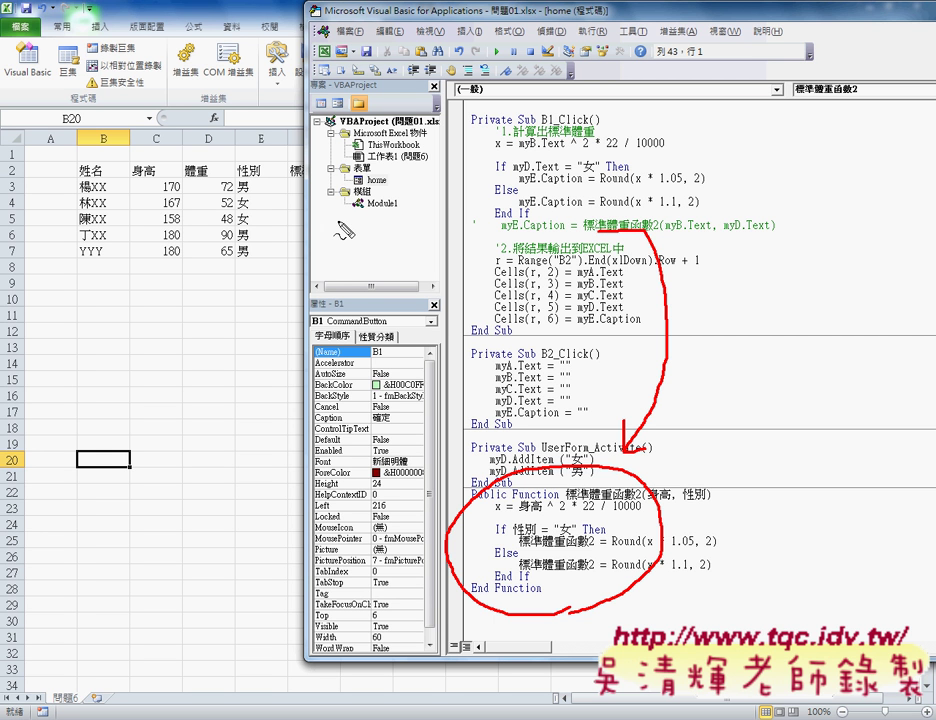
mouse_move(380, 192)
mouse_down()
mouse_move(386, 204)
mouse_move(372, 198)
mouse_move(497, 452)
mouse_up()
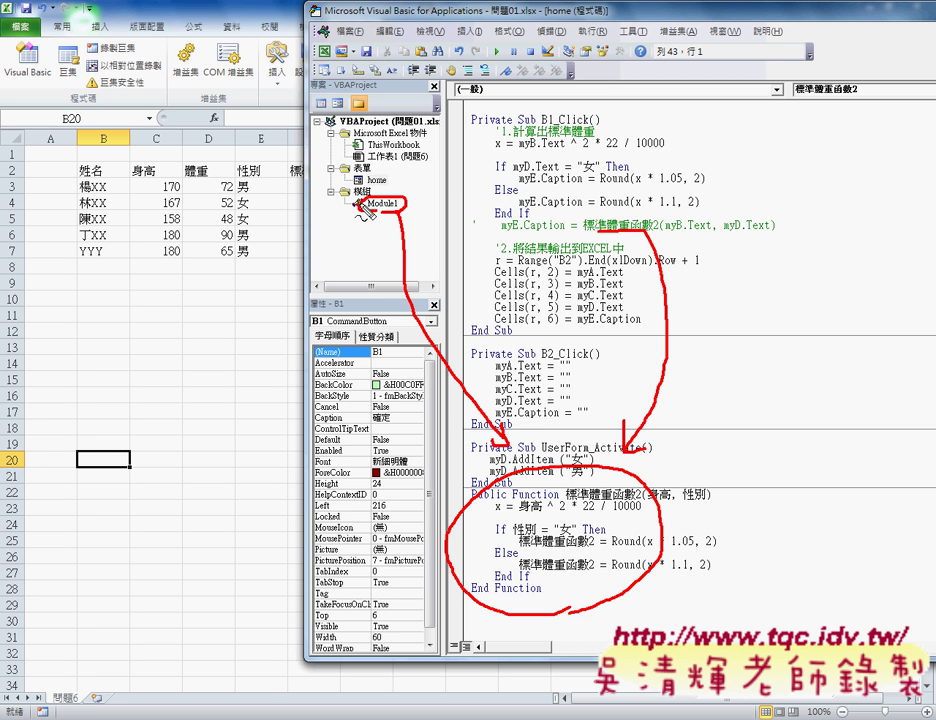
key(Escape)
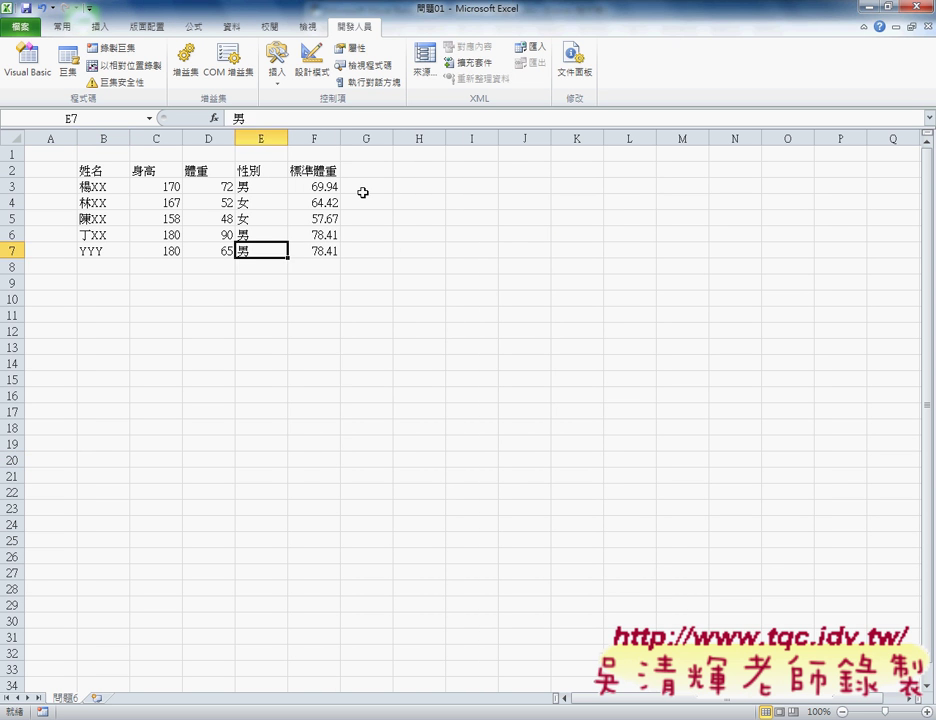
Step: Try inserting 標準體重函數 into cell G3, cancel it, and return to the VBA editor
click(363, 188)
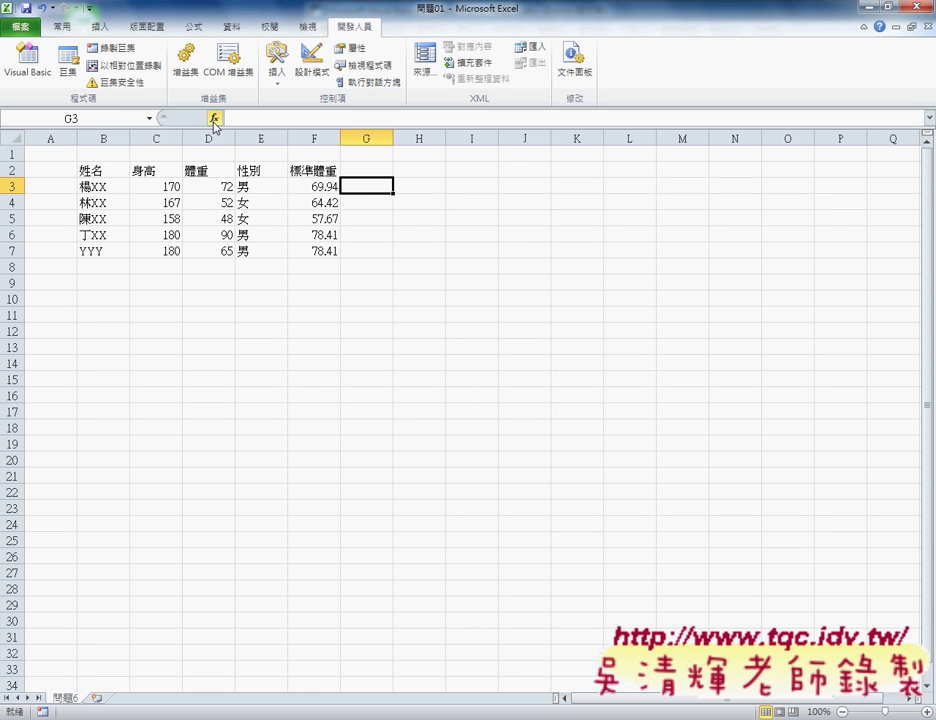
click(213, 118)
drag(611, 348, 611, 372)
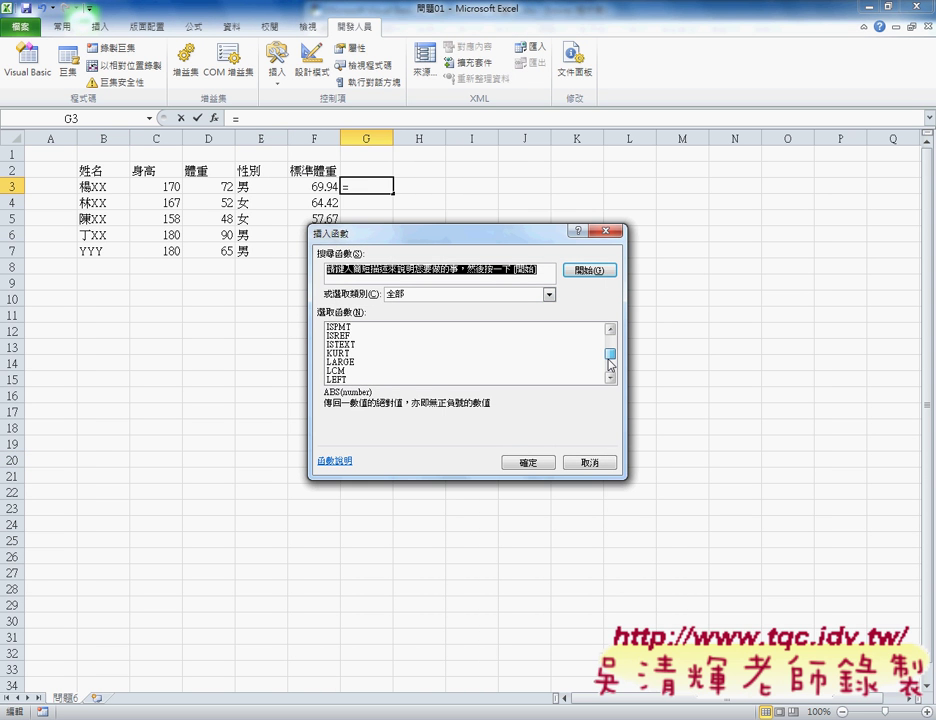
click(390, 380)
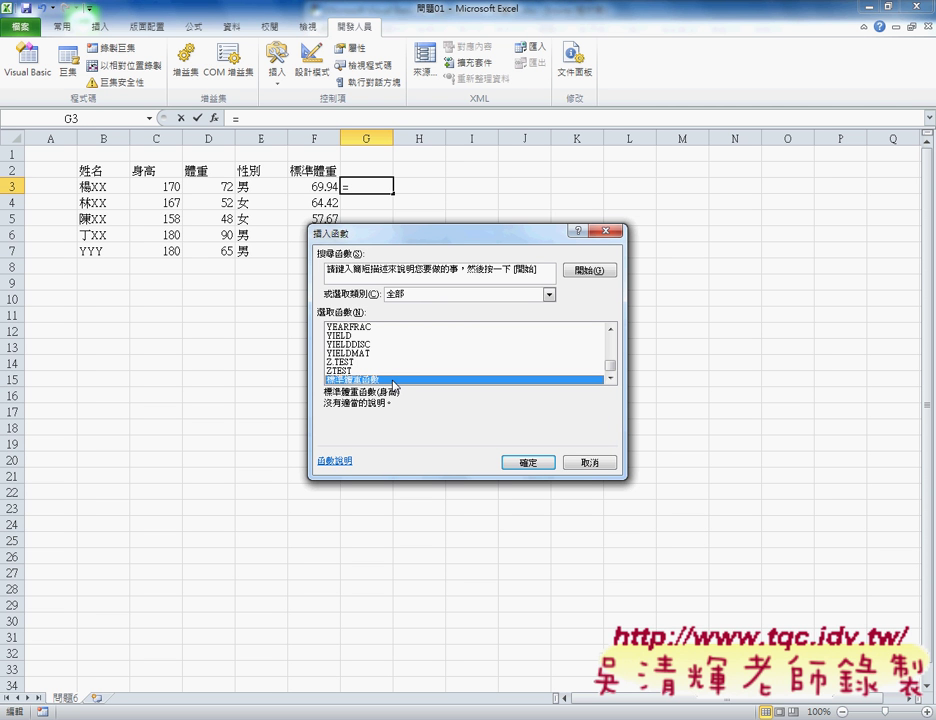
click(590, 463)
mouse_move(359, 710)
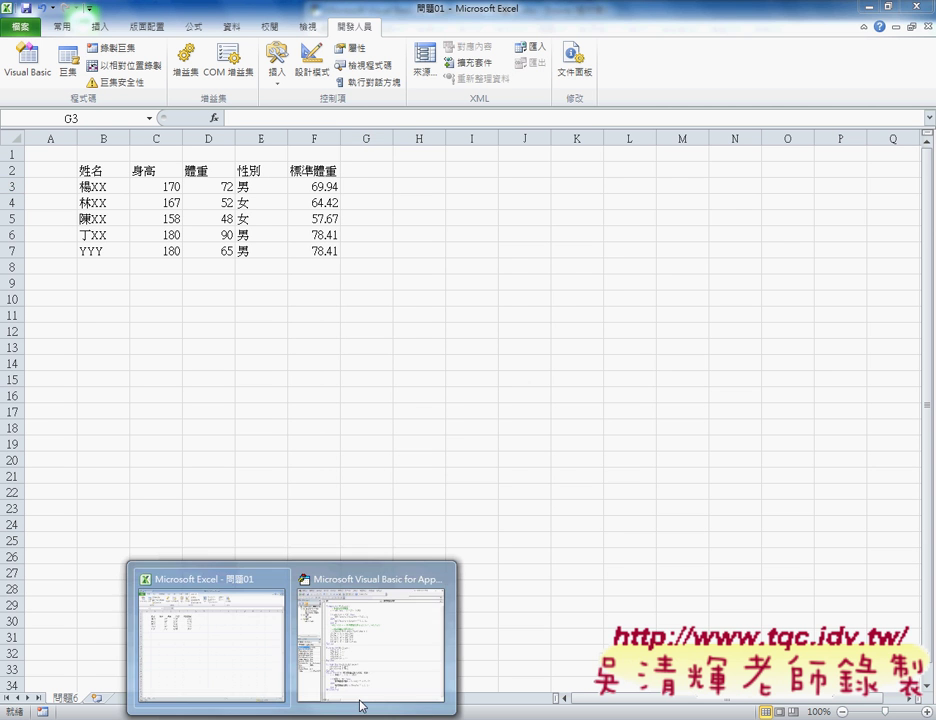
click(408, 668)
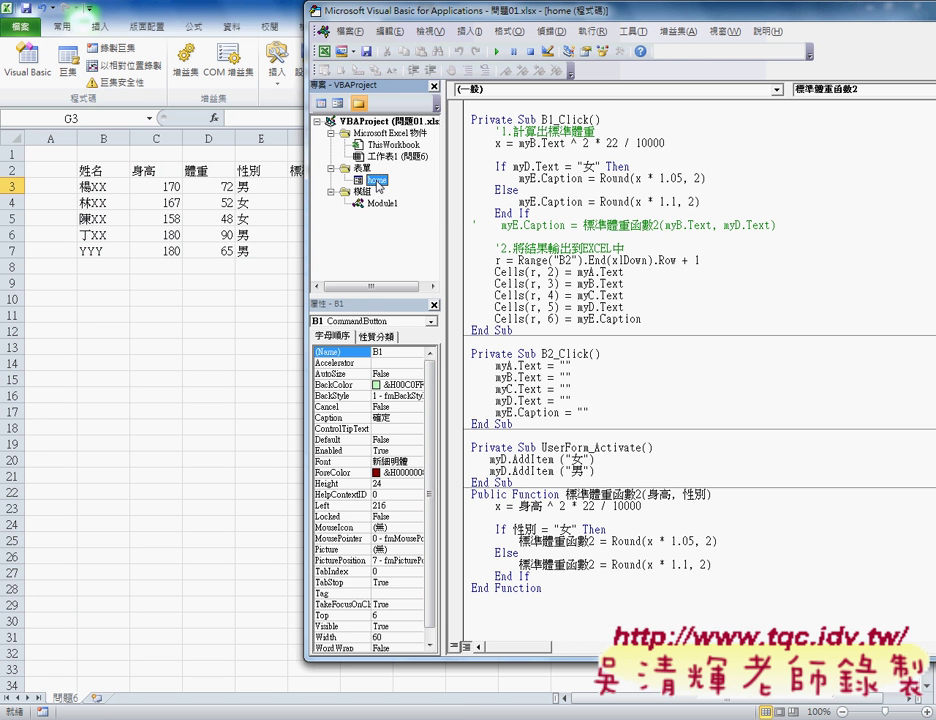
Step: Cut the 標準體重函數2 function out of the home form's code
click(381, 204)
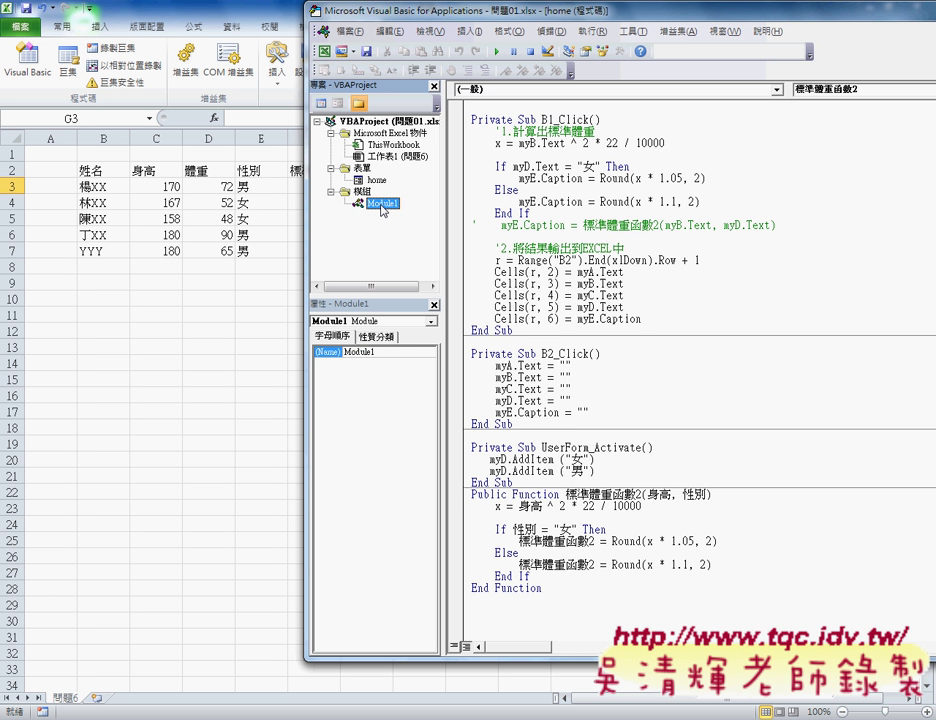
drag(545, 590, 473, 495)
right_click(547, 553)
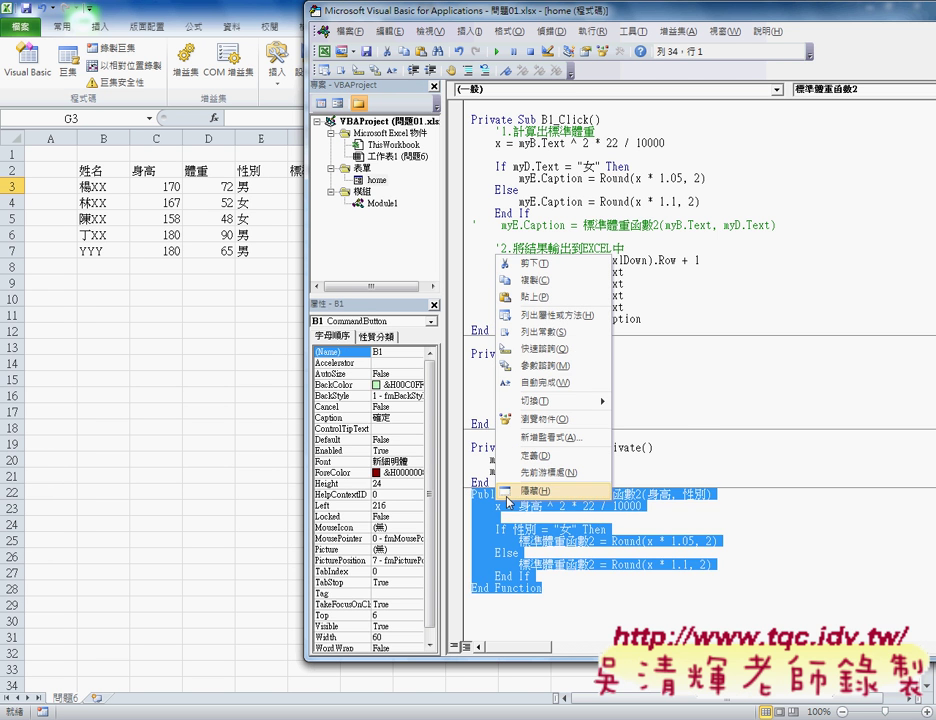
click(598, 266)
Step: Paste 標準體重函數2 into Module1 and move the editor window fully onscreen
double_click(381, 203)
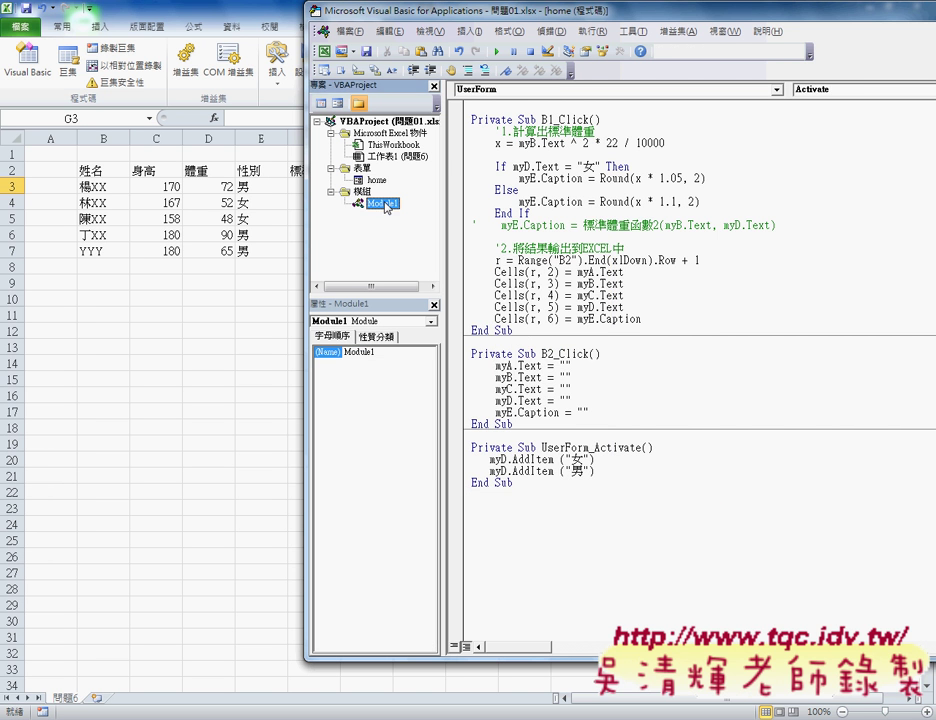
right_click(507, 430)
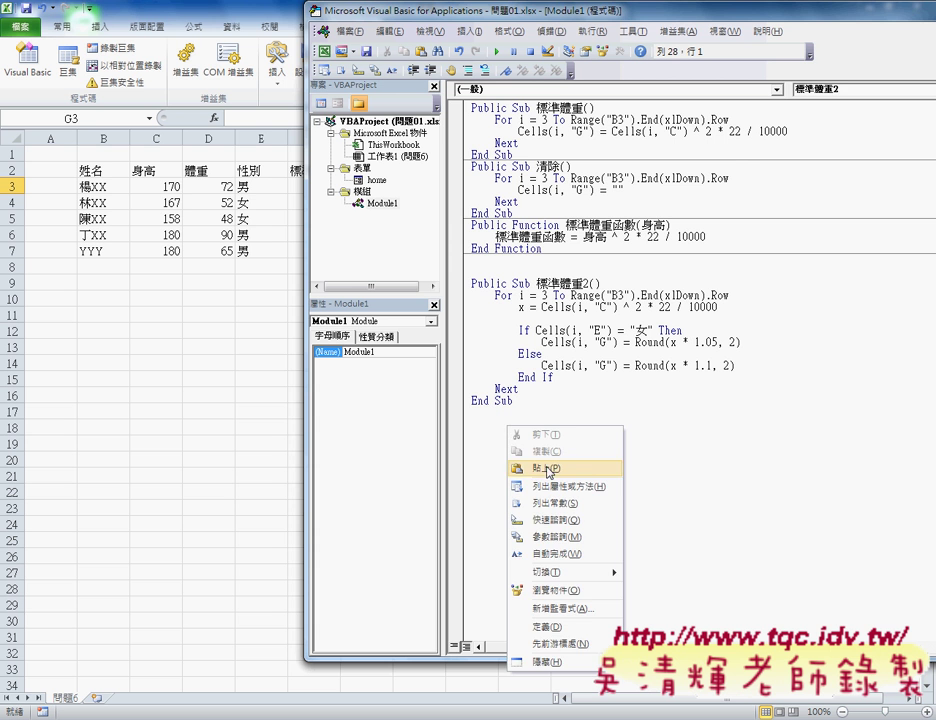
click(535, 468)
drag(500, 18, 265, 24)
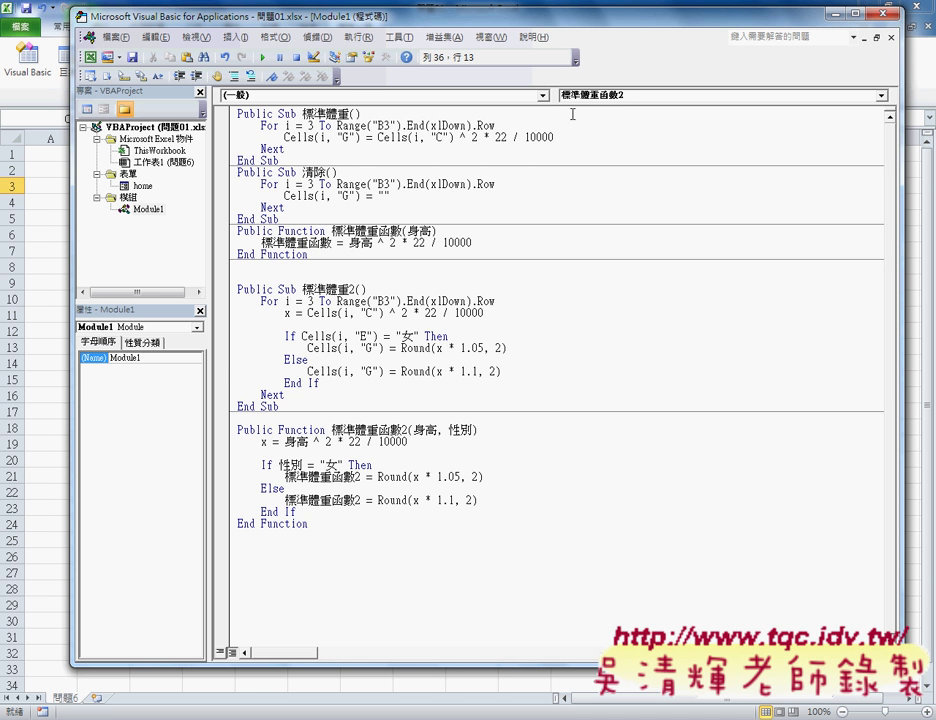
click(597, 97)
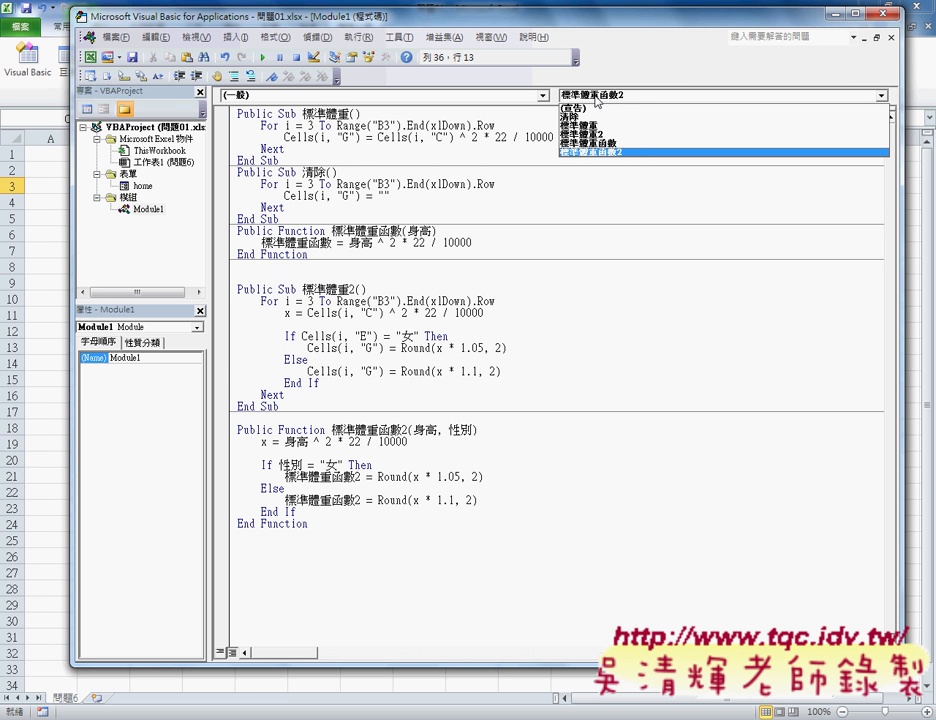
mouse_move(595, 183)
mouse_down()
mouse_move(603, 58)
mouse_move(595, 190)
mouse_up()
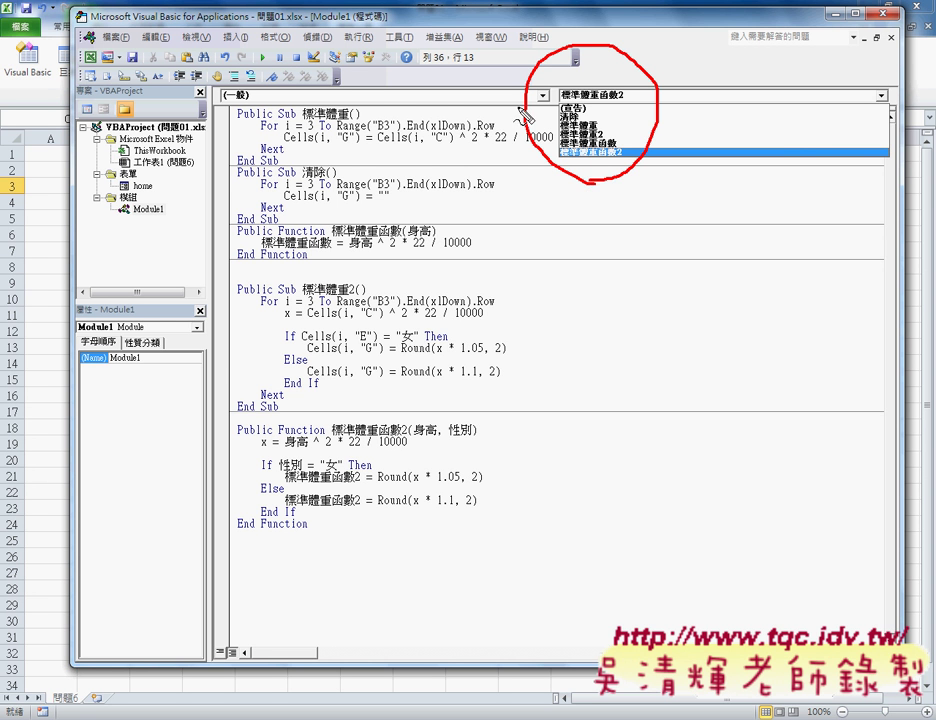
drag(378, 97, 511, 104)
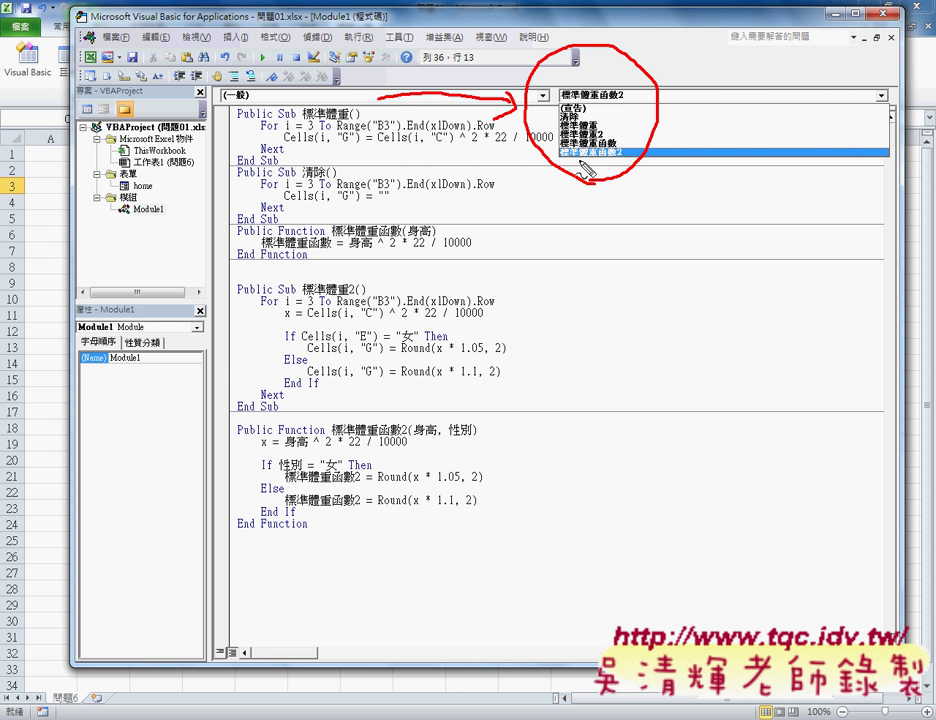
click(580, 153)
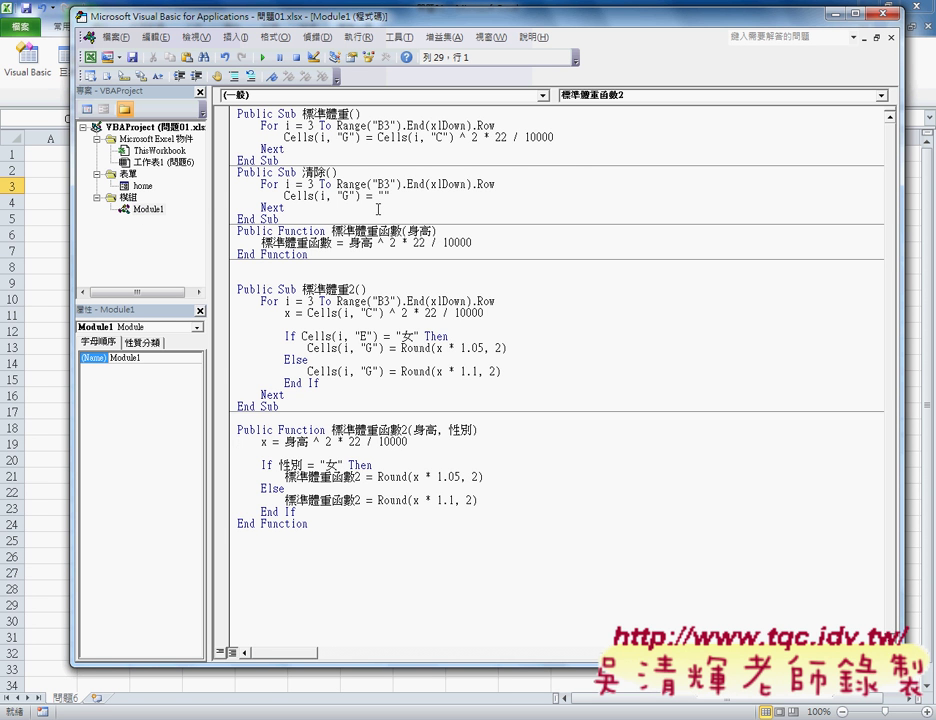
Step: Check the commented 標準體重函數2 call in the 確定 button's B1_Click code
double_click(140, 186)
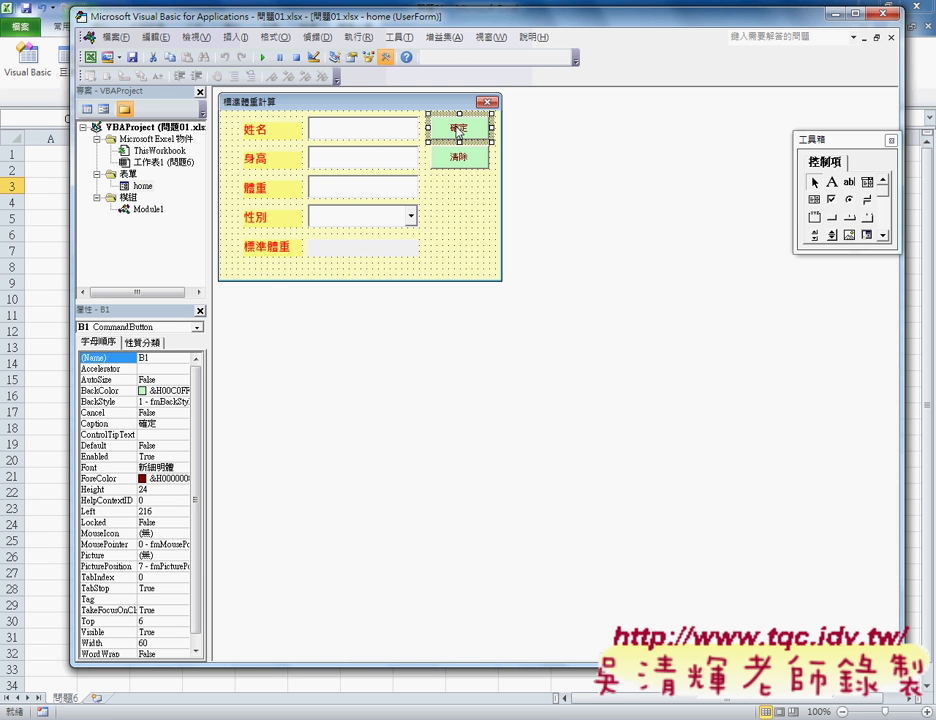
double_click(459, 132)
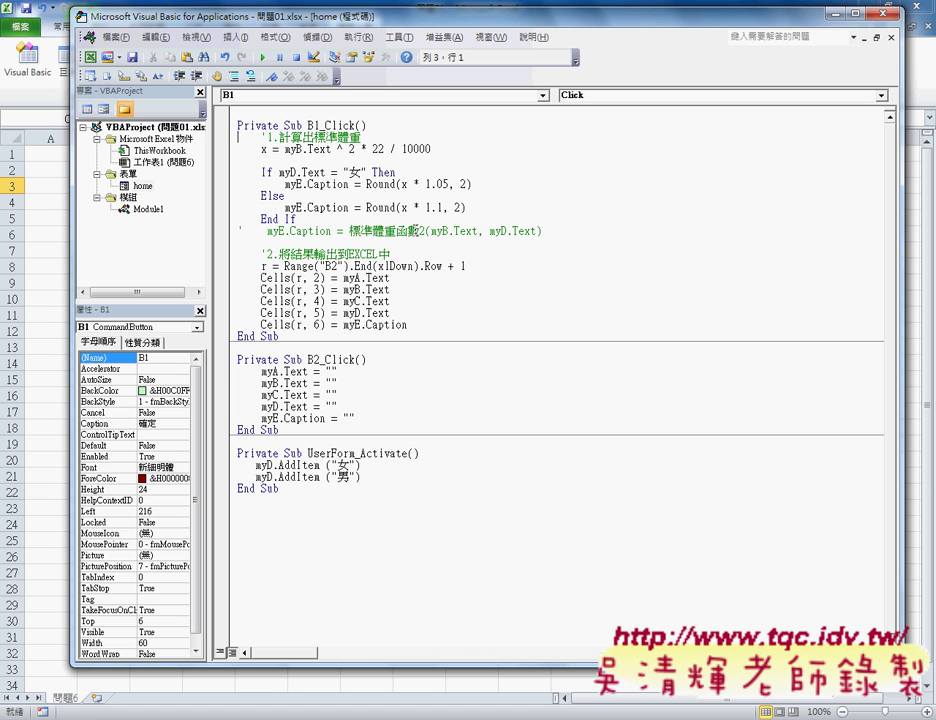
click(289, 231)
double_click(141, 186)
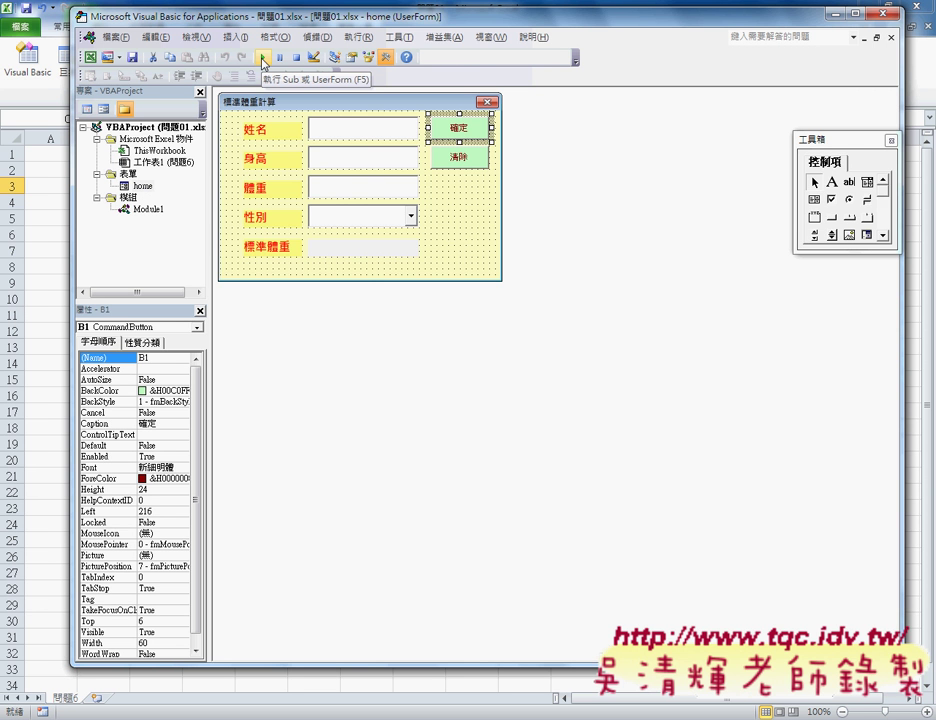
click(264, 61)
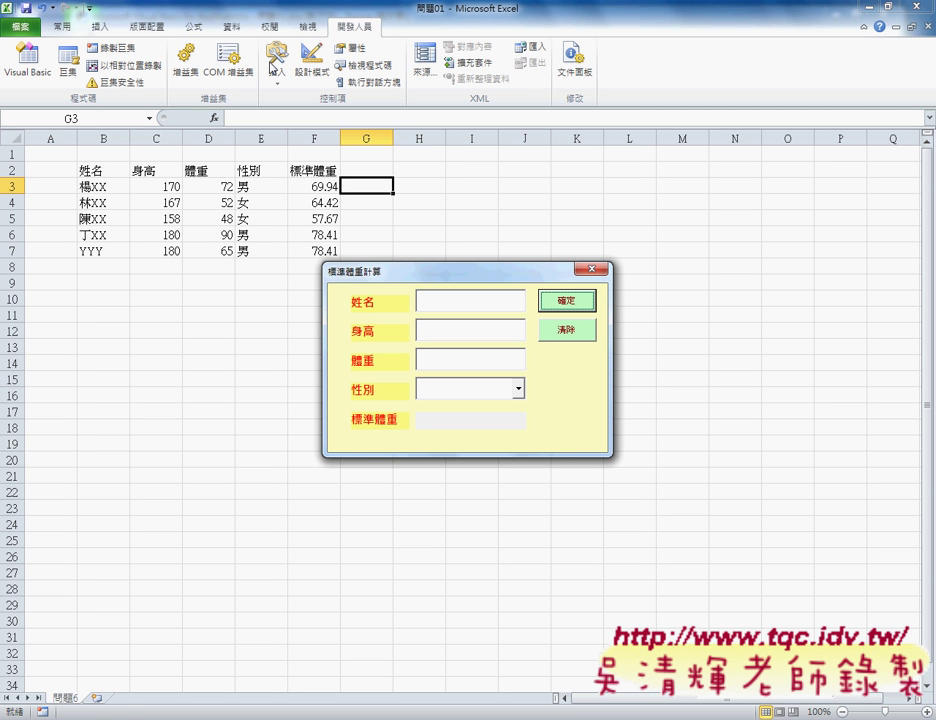
click(592, 268)
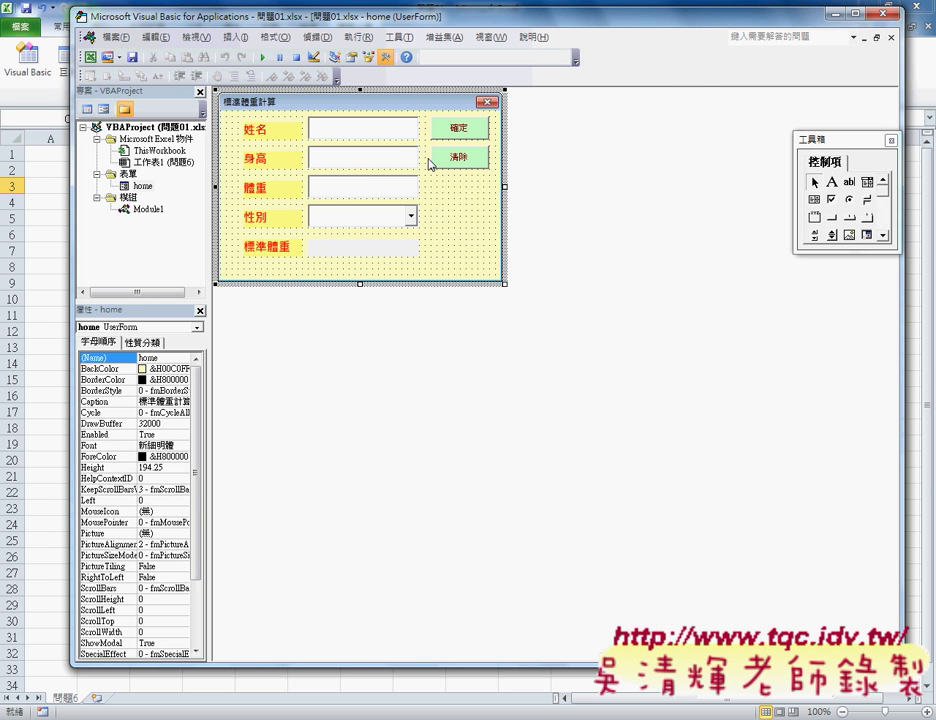
double_click(150, 210)
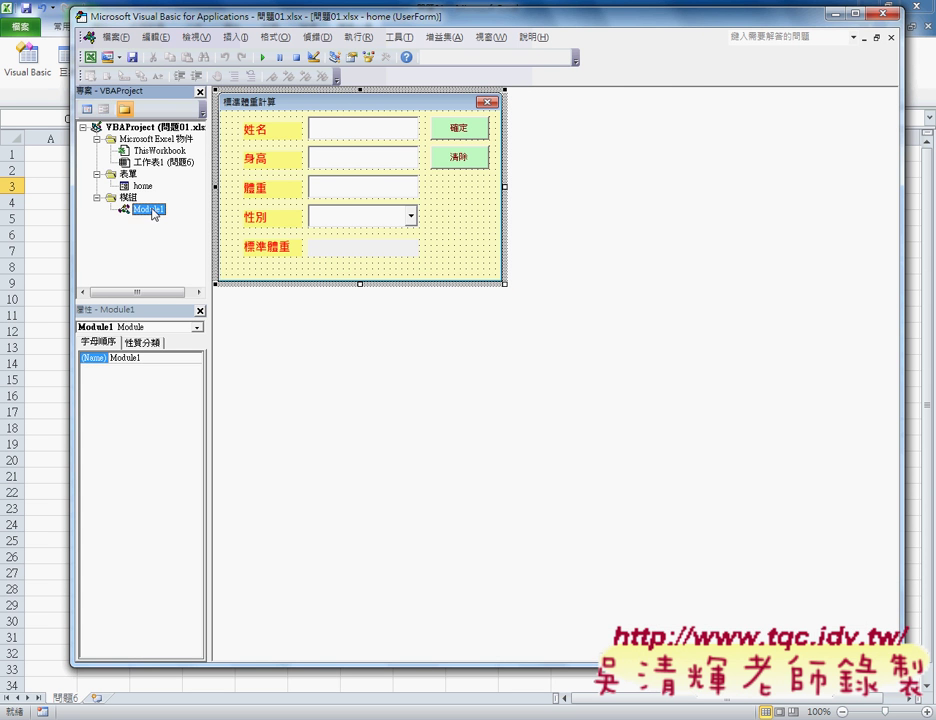
Step: Add a Public Sub procedure via Insert > Procedure, entering the name 啟動 in Chinese
click(236, 37)
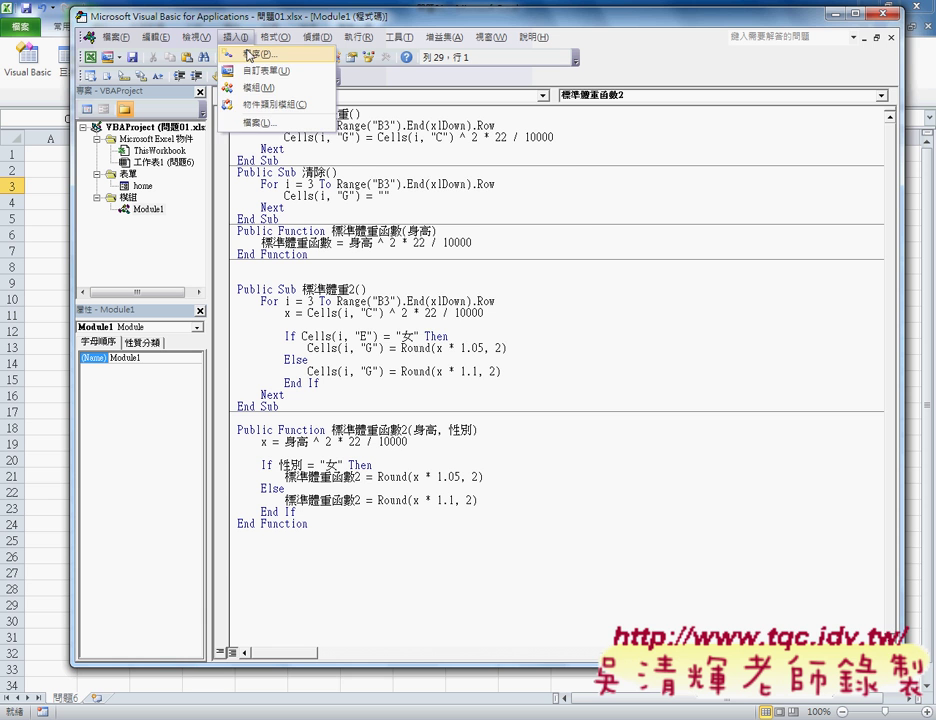
click(248, 55)
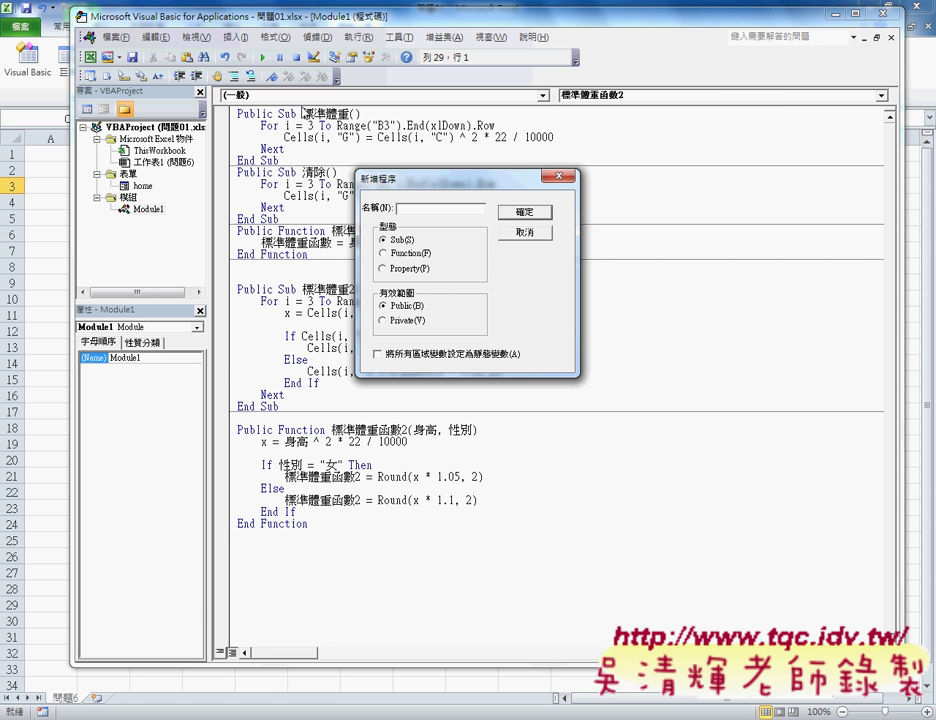
key(ctrl+shift)
key(ctrl+shift)
text(超)
text(啟動)
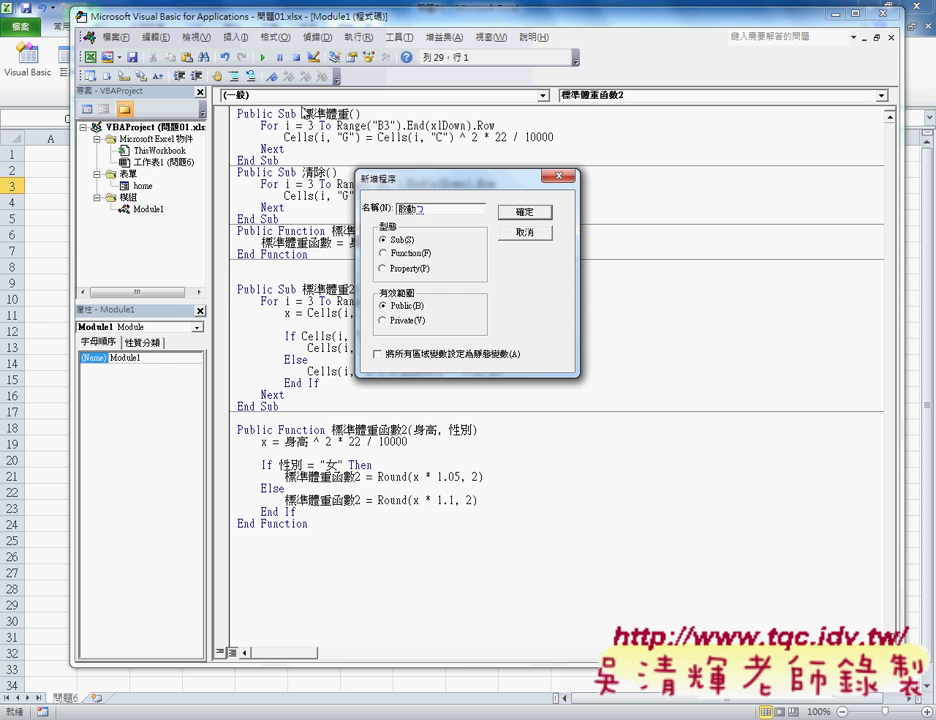